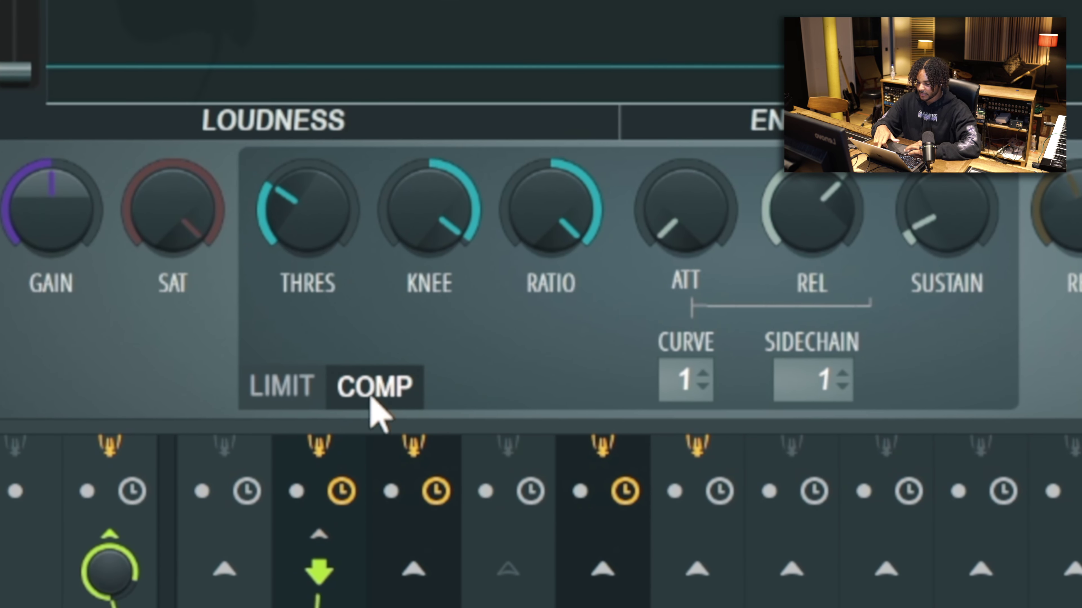
Set the Fruity Limiter's compressor sidechain source to 1 on the Matrix-12 V2 track and adjust the level graph's scale.
{"action": "left_click", "coordinate": [830, 380]}
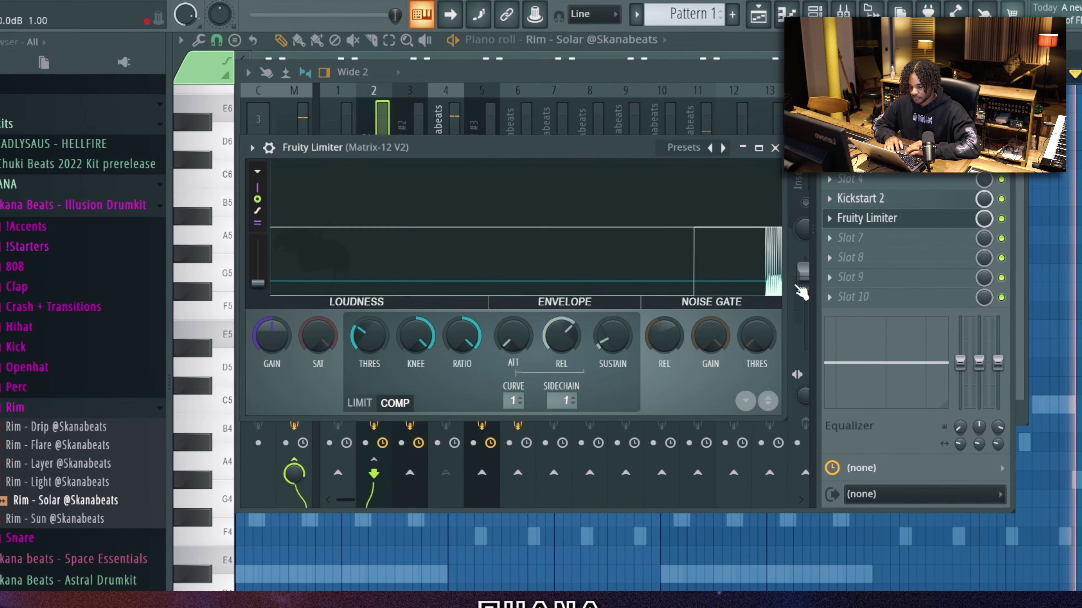
{"action": "left_click", "coordinate": [699, 272]}
{"action": "left_click_drag", "start_coordinate": [258, 283], "coordinate": [258, 255]}
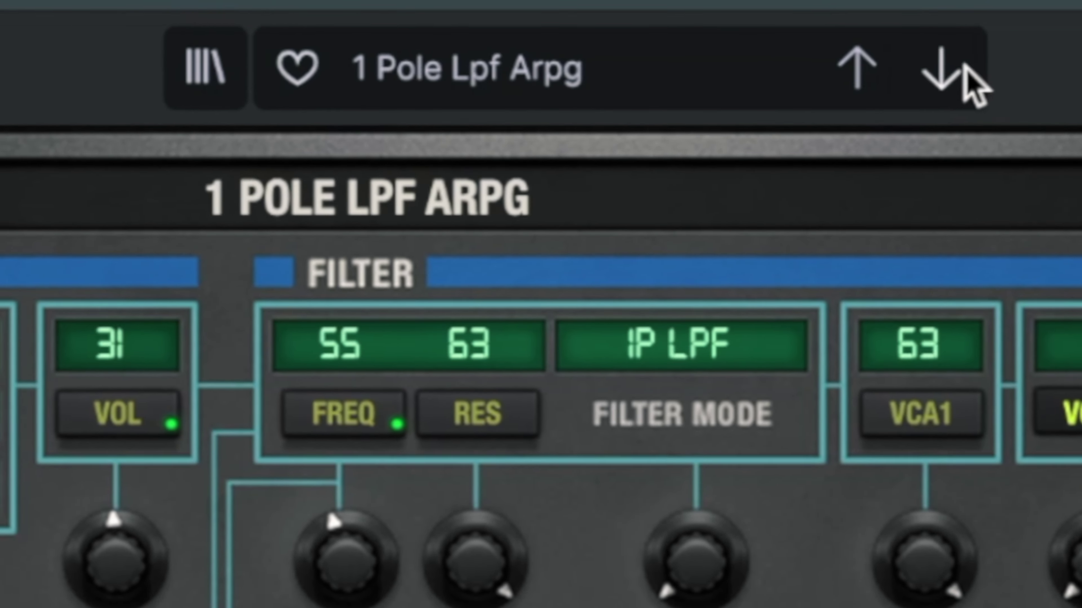
Audition the synth presets following 1 Pole Lpf Arpg, moving on past Atlanthats and Atlanthatstereo.
{"action": "left_click", "coordinate": [964, 70]}
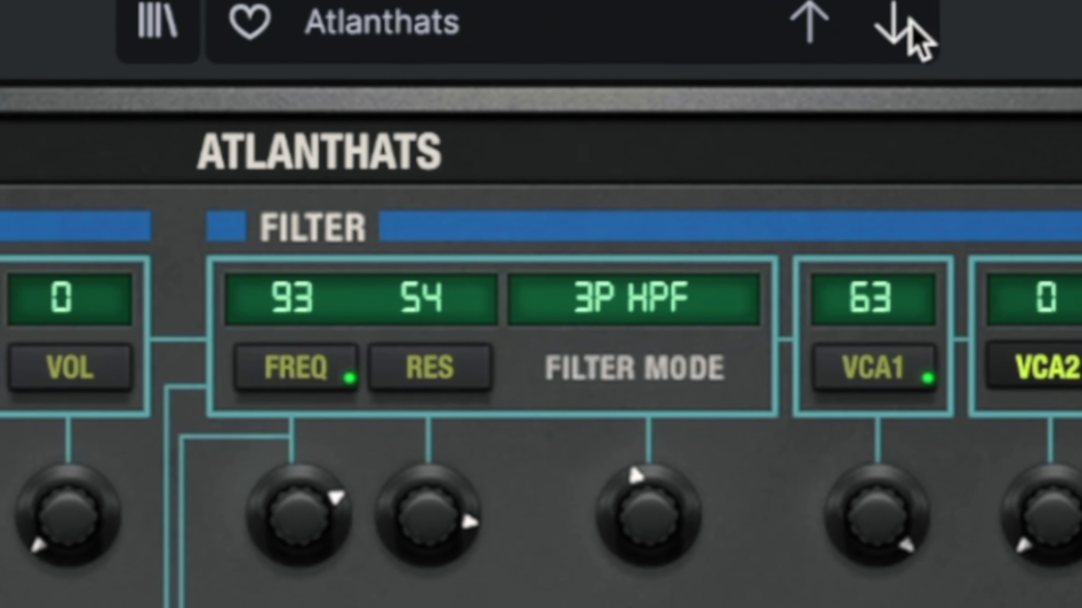
{"action": "left_click", "coordinate": [965, 70]}
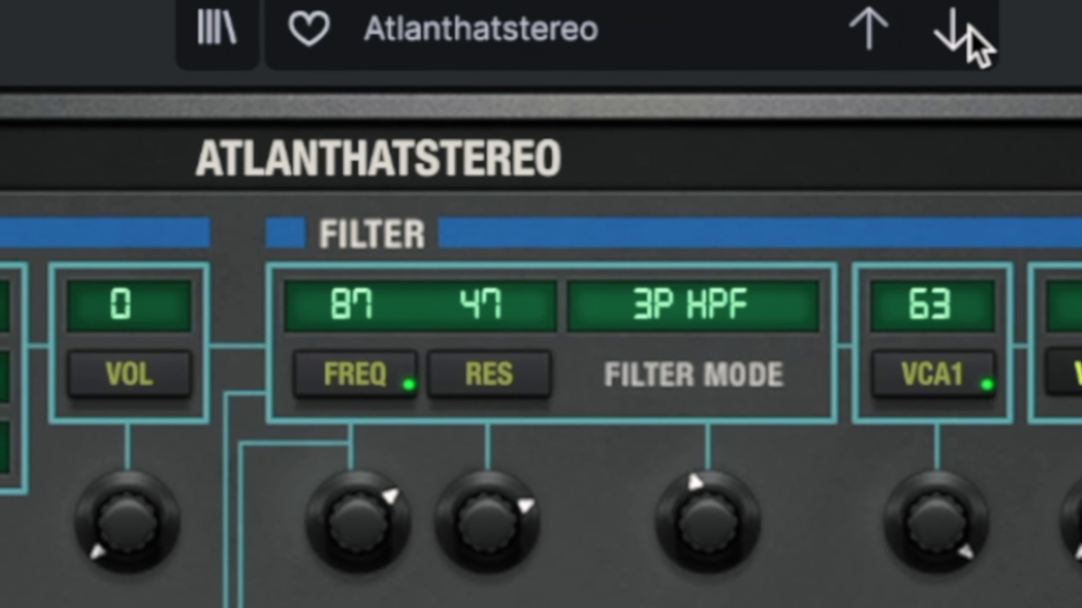
{"action": "left_click", "coordinate": [964, 29]}
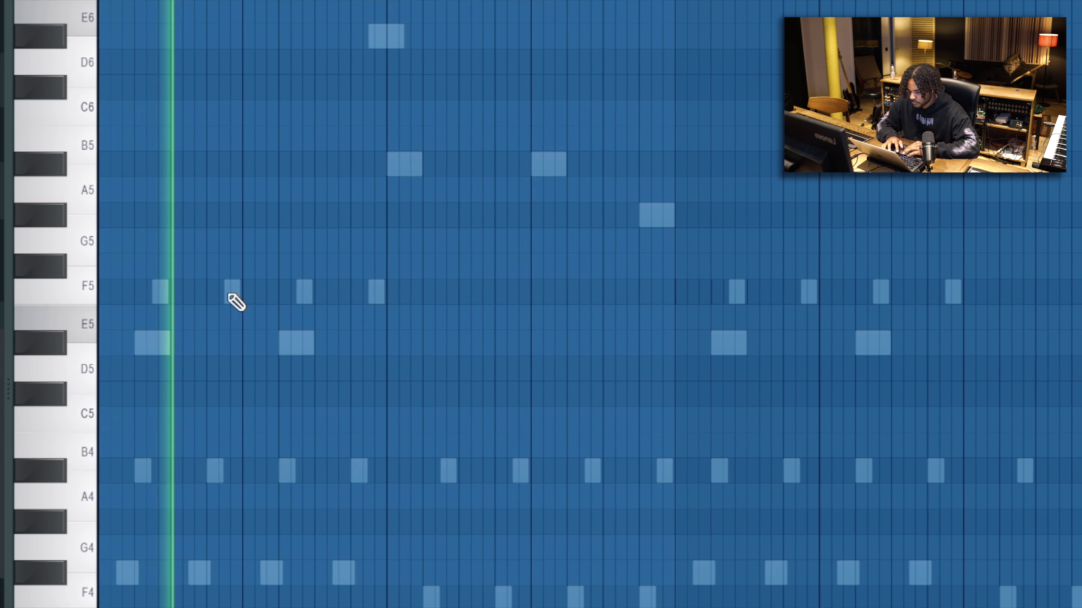
Draw a long F5 note in the Matrix-12 V2 #4 piano roll, starting in bar 2 and reaching bar 4.
{"action": "left_click", "coordinate": [280, 292]}
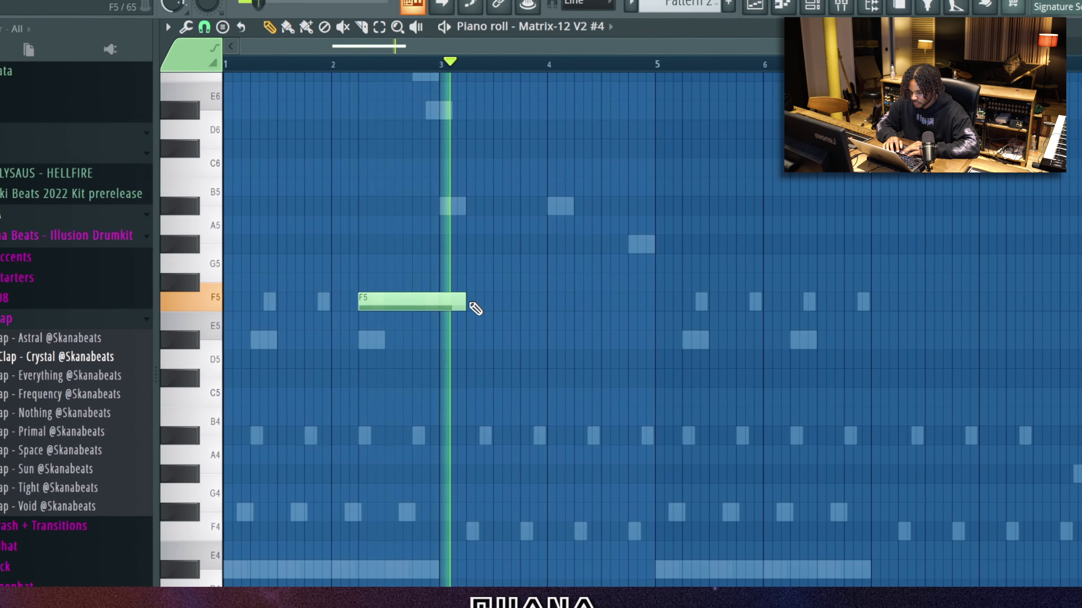
{"action": "left_click_drag", "start_coordinate": [464, 302], "coordinate": [548, 302]}
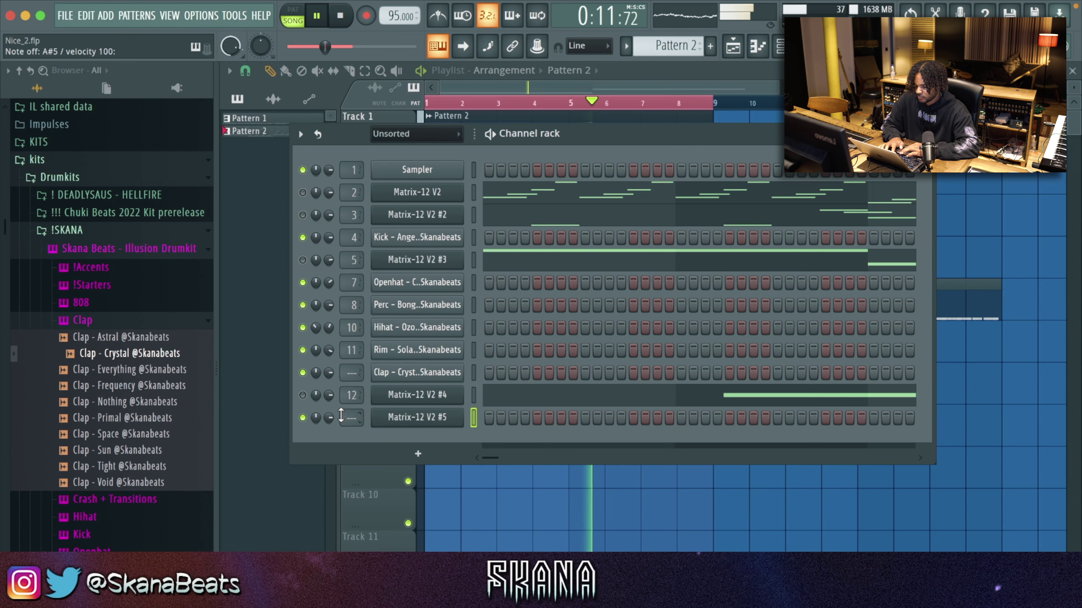
Stack the copied arpeggio's first F#4, A#4 and F5 over D#4 at bar 1 and delete the other notes of bars 1 and 2.
{"action": "left_click", "coordinate": [474, 192]}
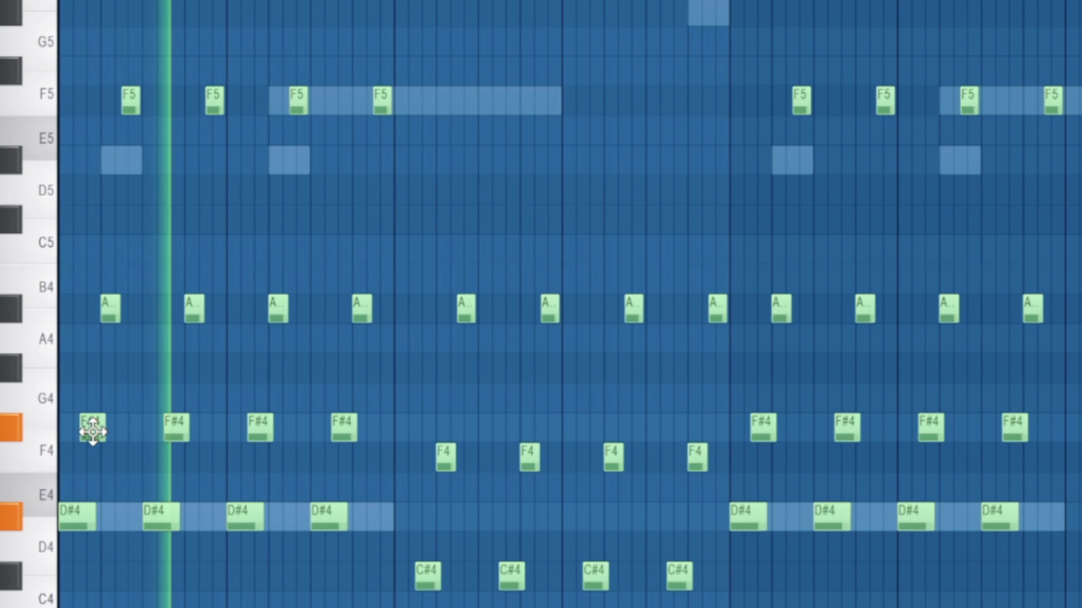
{"action": "left_click_drag", "start_coordinate": [93, 432], "coordinate": [70, 429]}
{"action": "left_click_drag", "start_coordinate": [105, 312], "coordinate": [62, 311]}
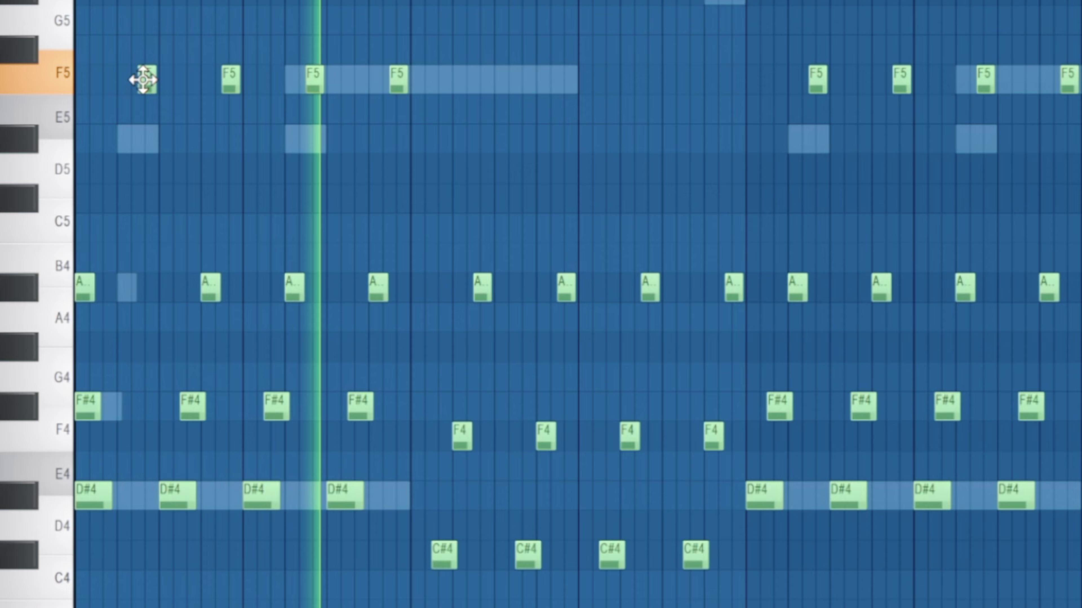
{"action": "left_click_drag", "start_coordinate": [142, 80], "coordinate": [80, 80]}
{"action": "left_click_drag", "start_coordinate": [169, 13], "coordinate": [380, 555]}
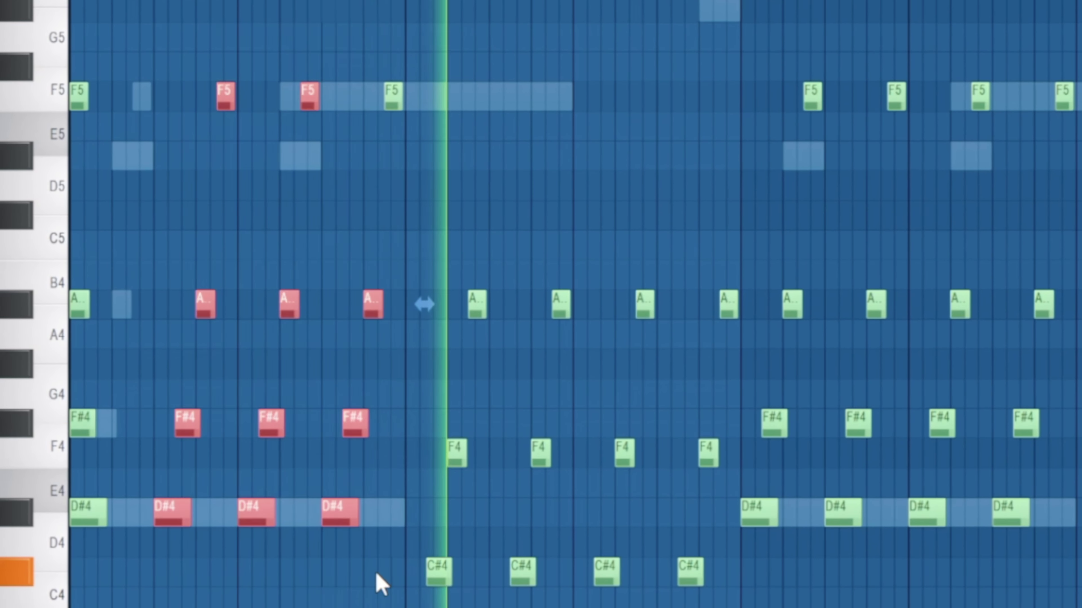
{"action": "key", "text": "Delete"}
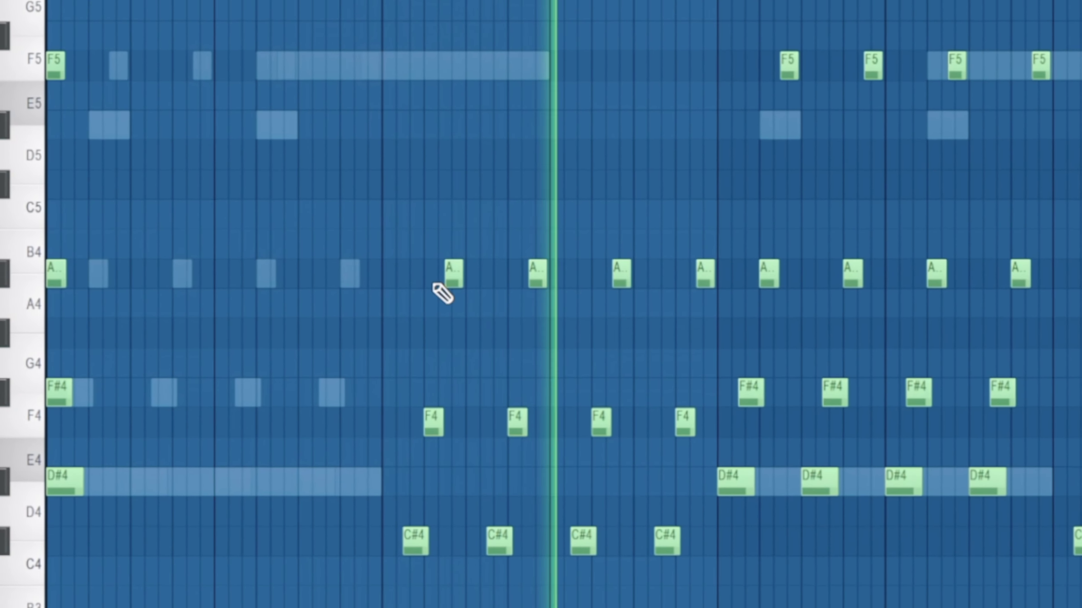
Move the first A#4, F4 and C#4 of the second phrase to bar 3, stacked above A#3.
{"action": "left_click_drag", "start_coordinate": [449, 268], "coordinate": [391, 264]}
{"action": "right_click", "coordinate": [395, 271]}
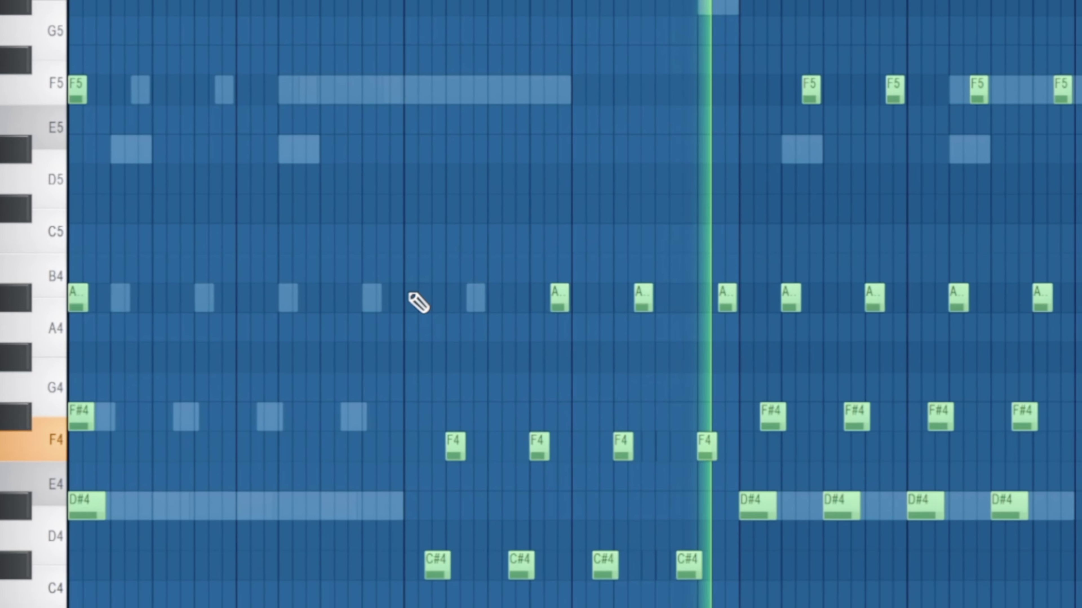
{"action": "left_click", "coordinate": [415, 299]}
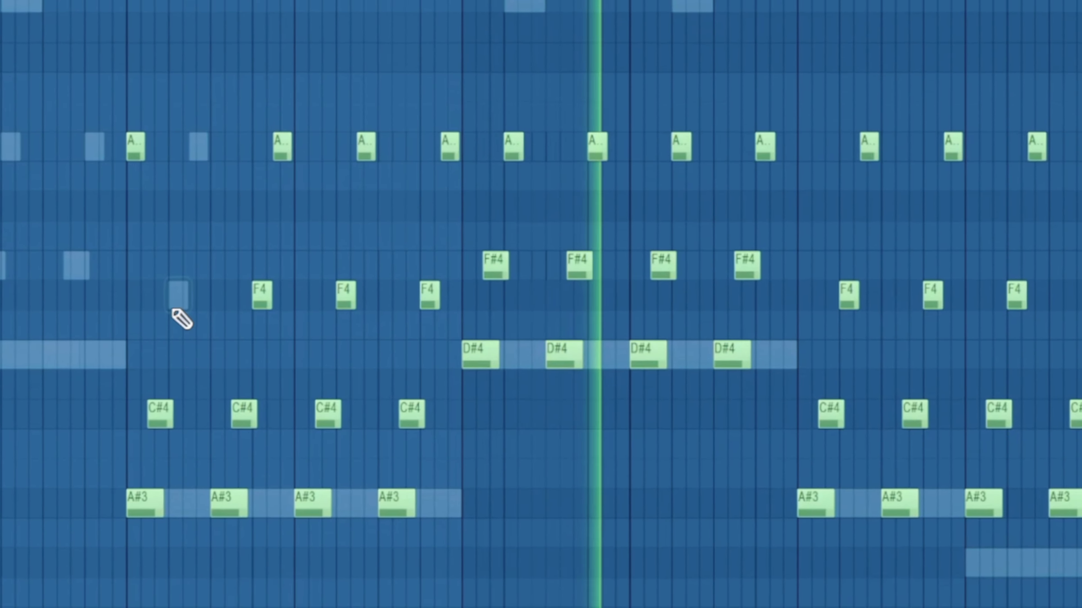
{"action": "left_click_drag", "start_coordinate": [180, 320], "coordinate": [137, 320]}
{"action": "right_click", "coordinate": [171, 427]}
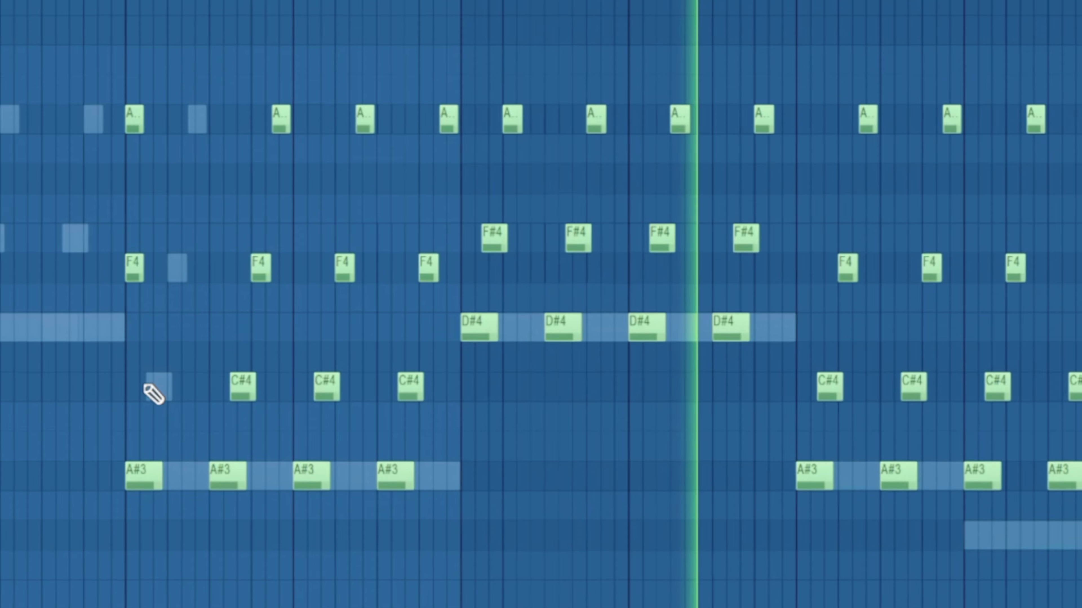
{"action": "left_click", "coordinate": [136, 385]}
Delete the remaining arpeggio notes that follow the stacked chord at bar 3.
{"action": "left_click_drag", "start_coordinate": [203, 516], "coordinate": [750, 194]}
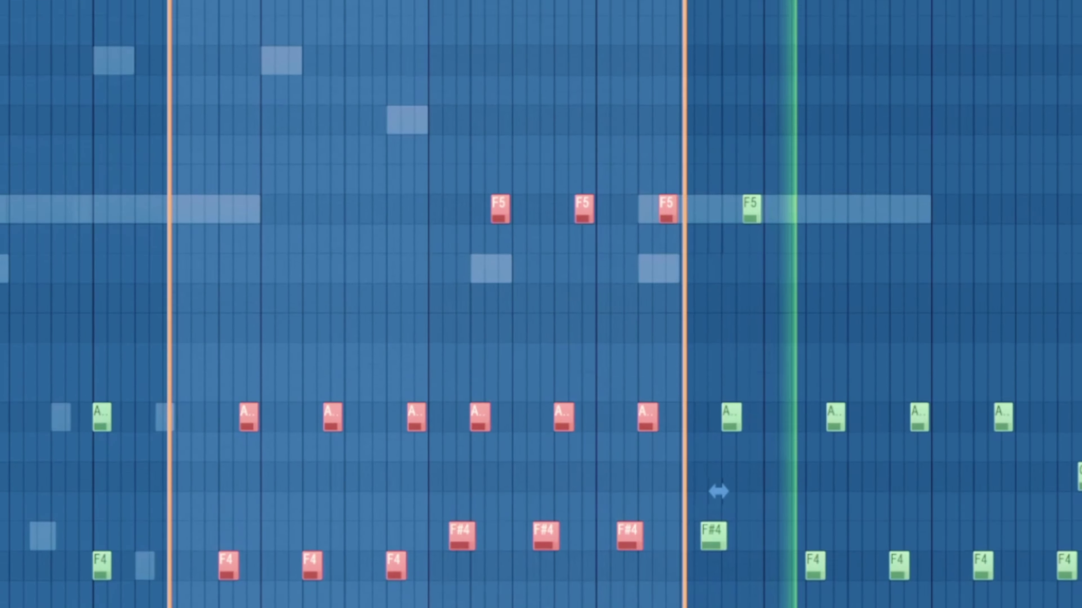
{"action": "left_click_drag", "start_coordinate": [698, 5], "coordinate": [766, 5]}
{"action": "key", "text": "Delete"}
{"action": "left_click_drag", "start_coordinate": [1020, 315], "coordinate": [946, 607]}
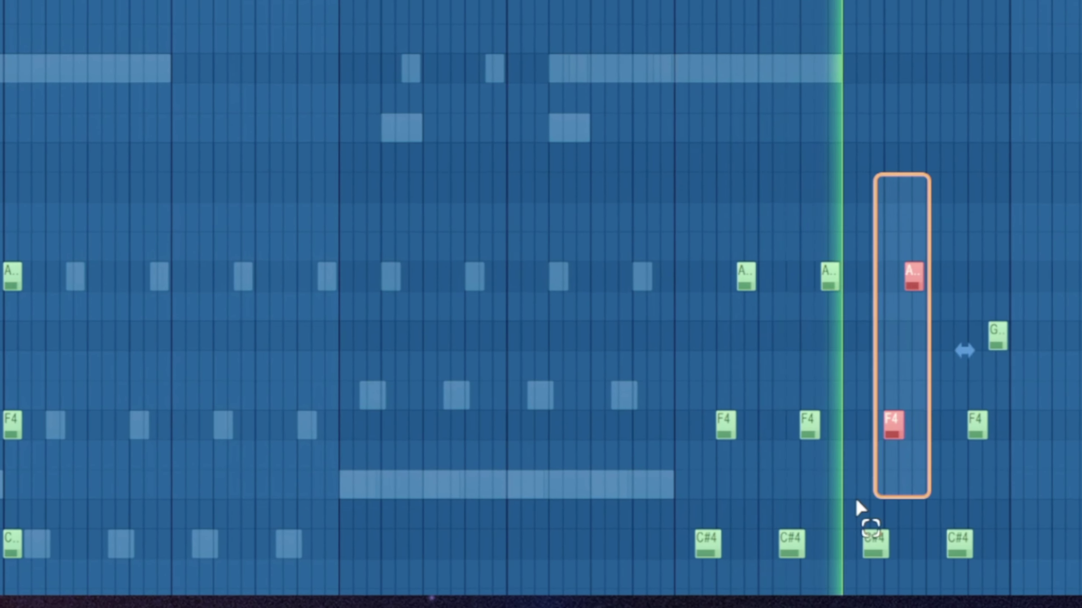
{"action": "left_click_drag", "start_coordinate": [858, 507], "coordinate": [690, 563]}
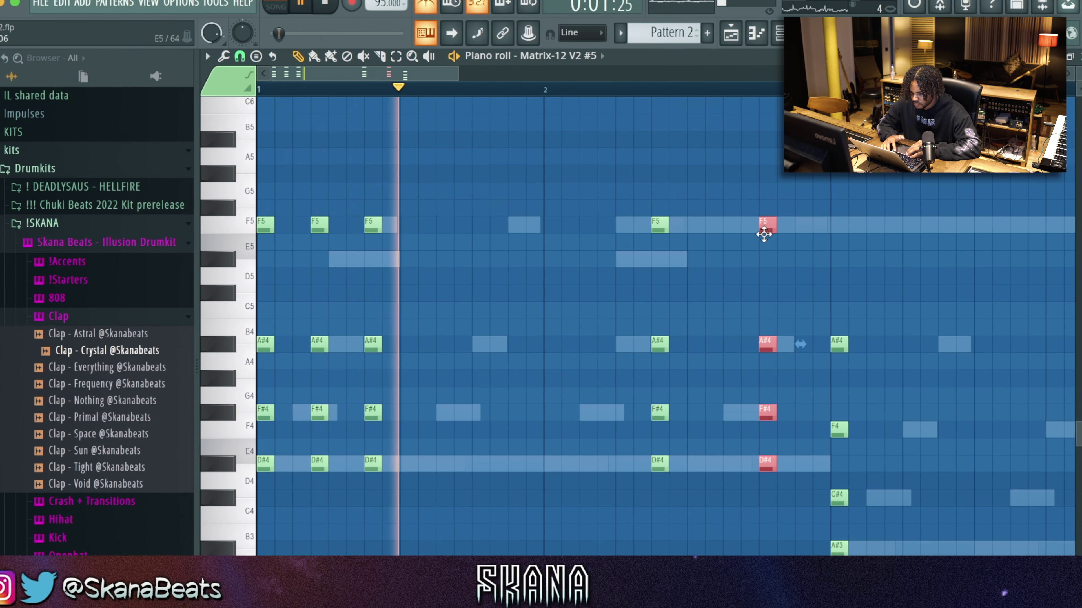
Lower the top note of bar 2's last chord to D#5 and repeat the chord rhythm across bars 3 and 4.
{"action": "scroll", "coordinate": [716, 220], "scroll_direction": "down", "scroll_amount": 5}
{"action": "left_click", "coordinate": [698, 232], "text": "super"}
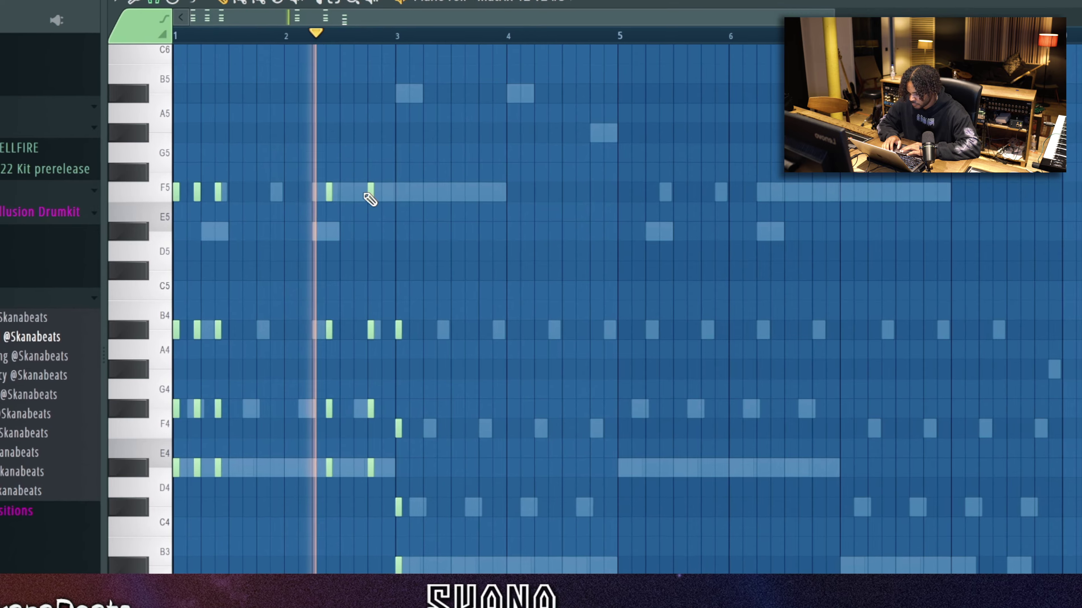
{"action": "left_click_drag", "start_coordinate": [366, 194], "coordinate": [369, 232]}
{"action": "left_click_drag", "start_coordinate": [328, 264], "coordinate": [298, 597]}
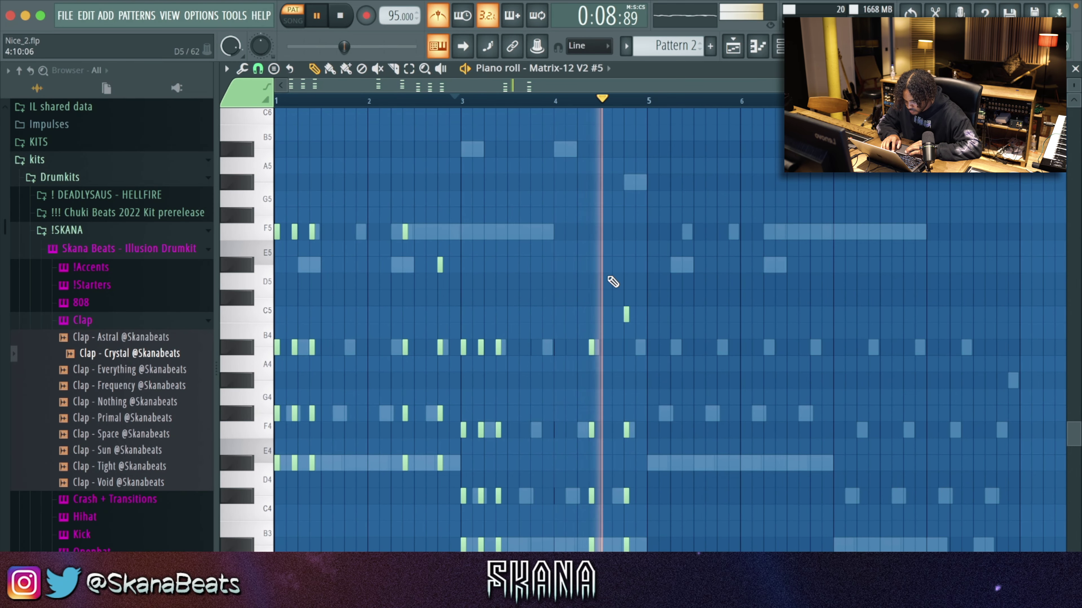
{"action": "left_click_drag", "start_coordinate": [651, 102], "coordinate": [190, 179]}
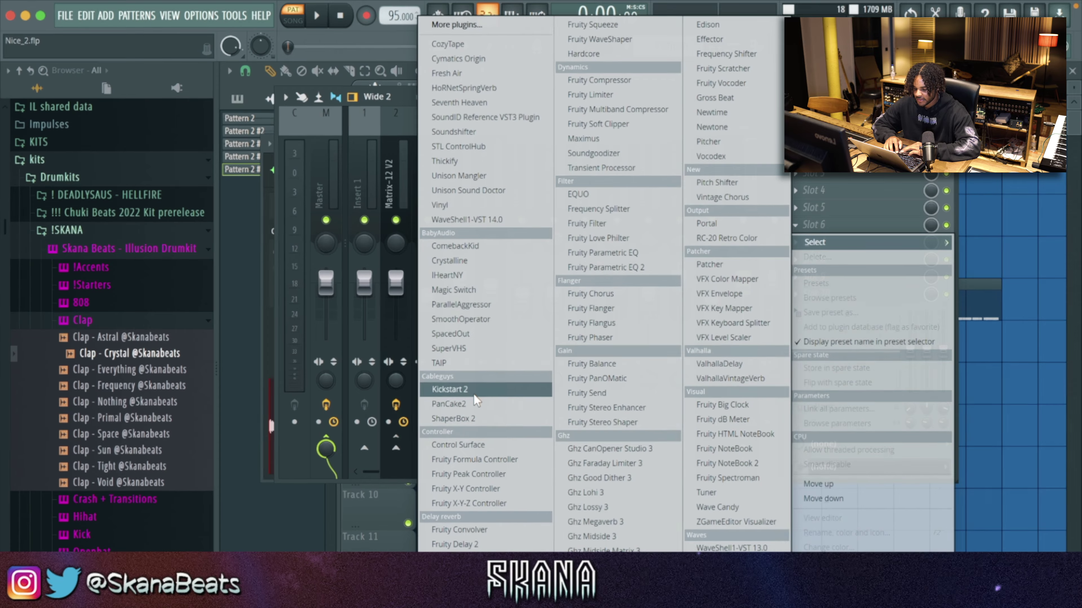
Load Kickstart 2 on the Pattern 2 #5 mixer track with a 79% mix and the Classic Chain curve.
{"action": "left_click", "coordinate": [452, 454]}
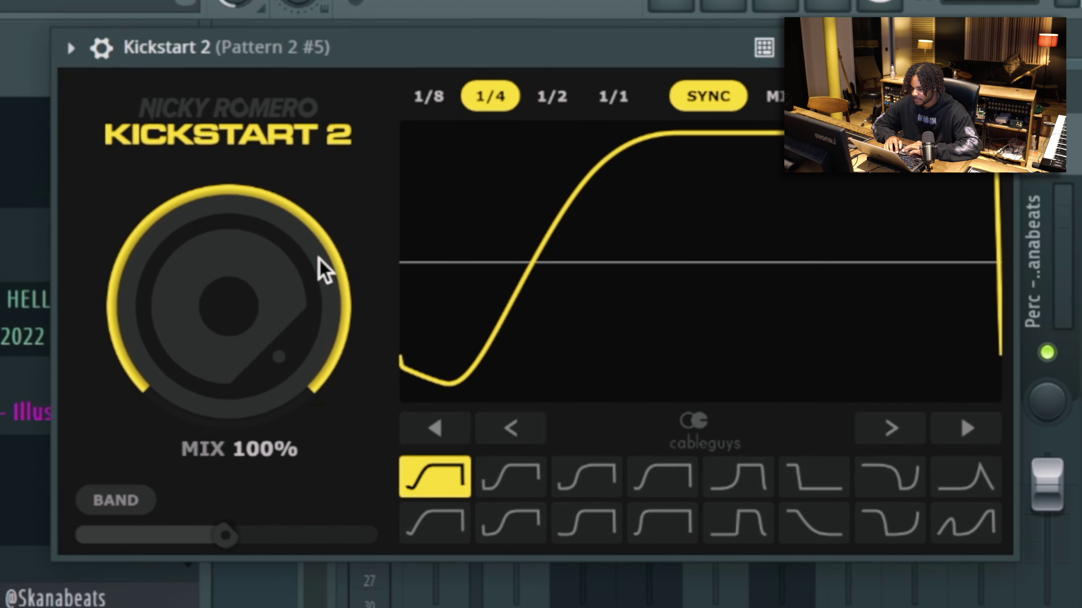
{"action": "left_click_drag", "start_coordinate": [306, 273], "coordinate": [305, 298]}
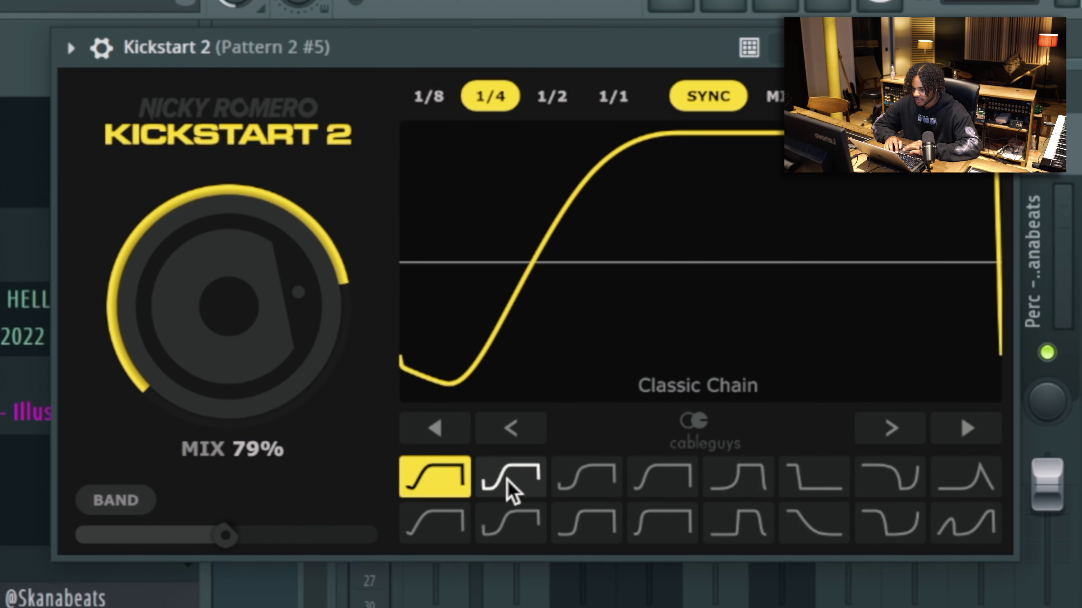
{"action": "left_click", "coordinate": [507, 491]}
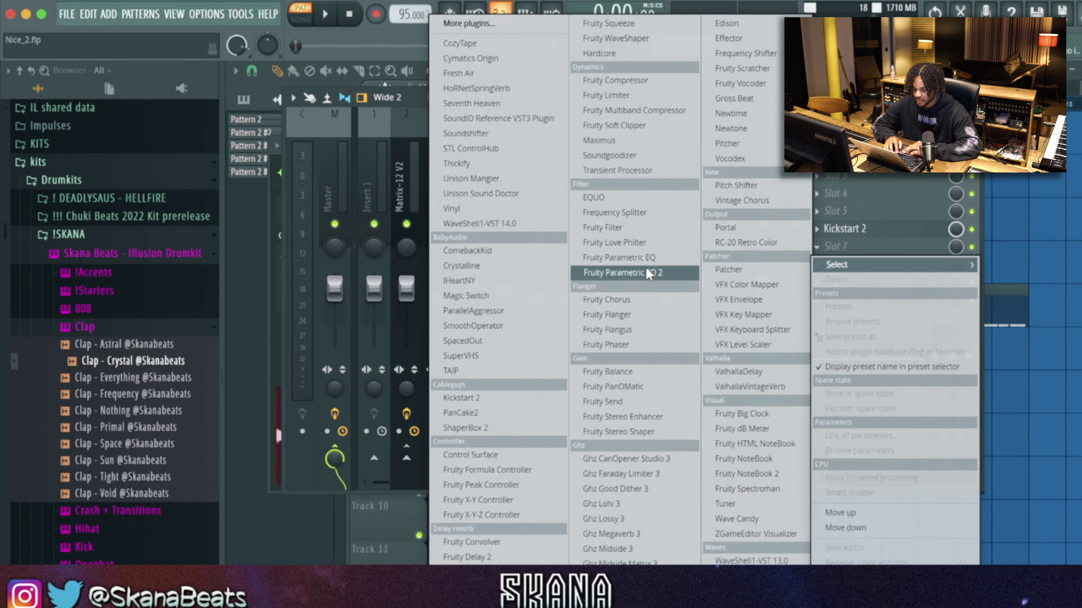
Add Fruity Parametric EQ 2 after Kickstart 2 and shape a low cut with its first band.
{"action": "left_click", "coordinate": [639, 255]}
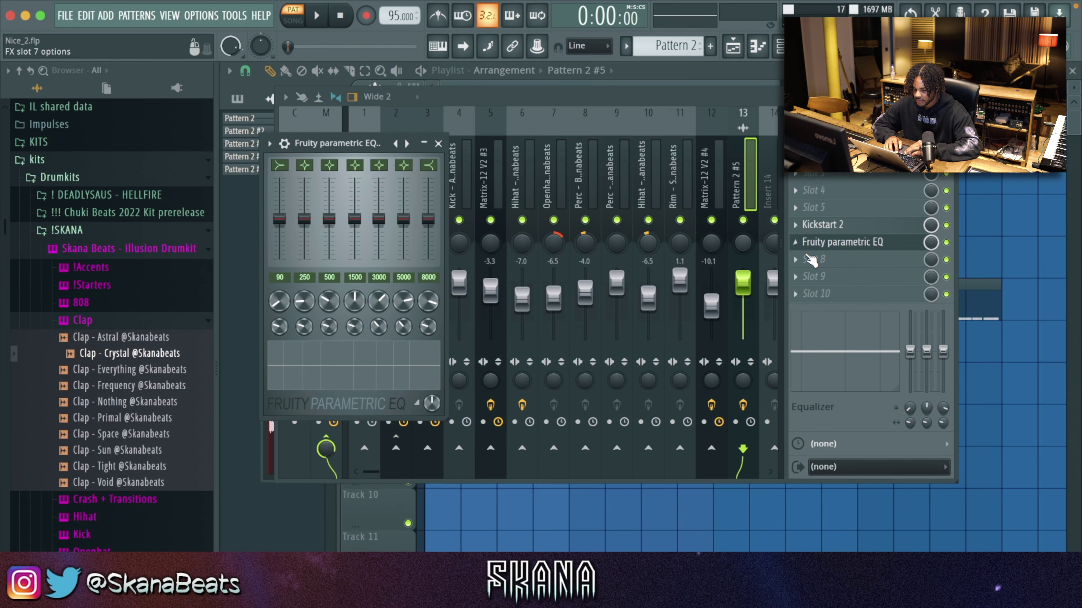
{"action": "left_click", "coordinate": [795, 242]}
{"action": "left_click", "coordinate": [605, 268]}
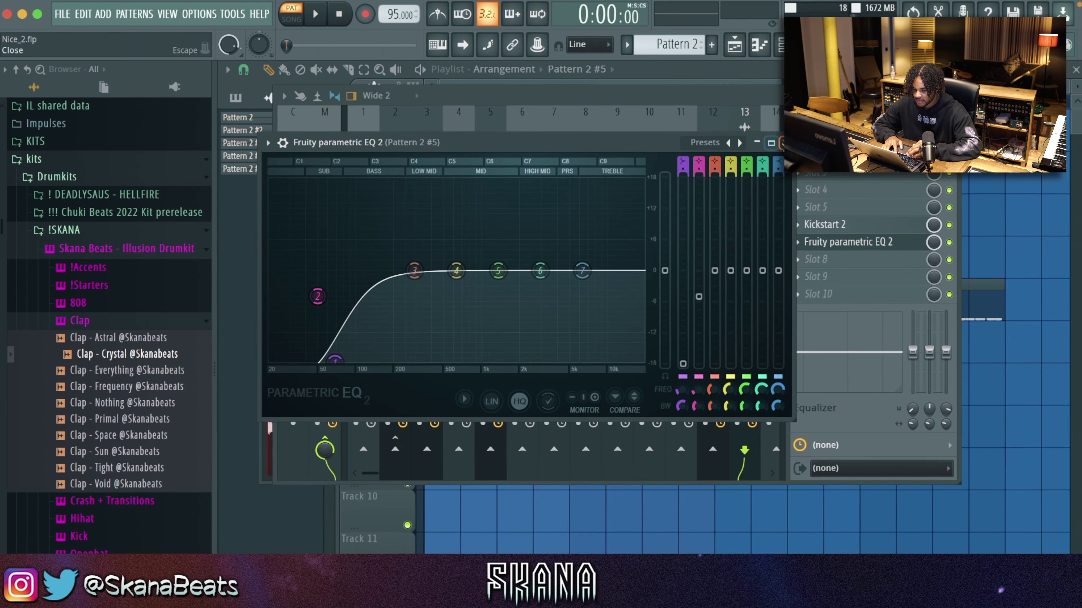
{"action": "left_click", "coordinate": [1052, 264]}
Add ValhallaDelay after the EQ with LoFi mode, PingPong style, 15.2% mix and 61.3% ducking.
{"action": "left_click", "coordinate": [718, 363]}
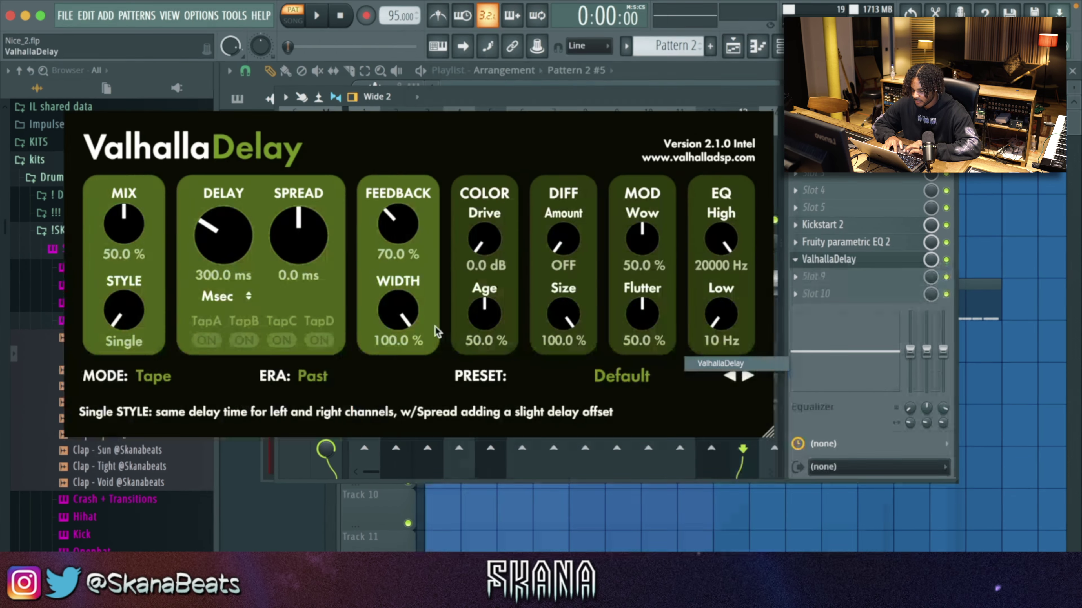
{"action": "left_click", "coordinate": [150, 508]}
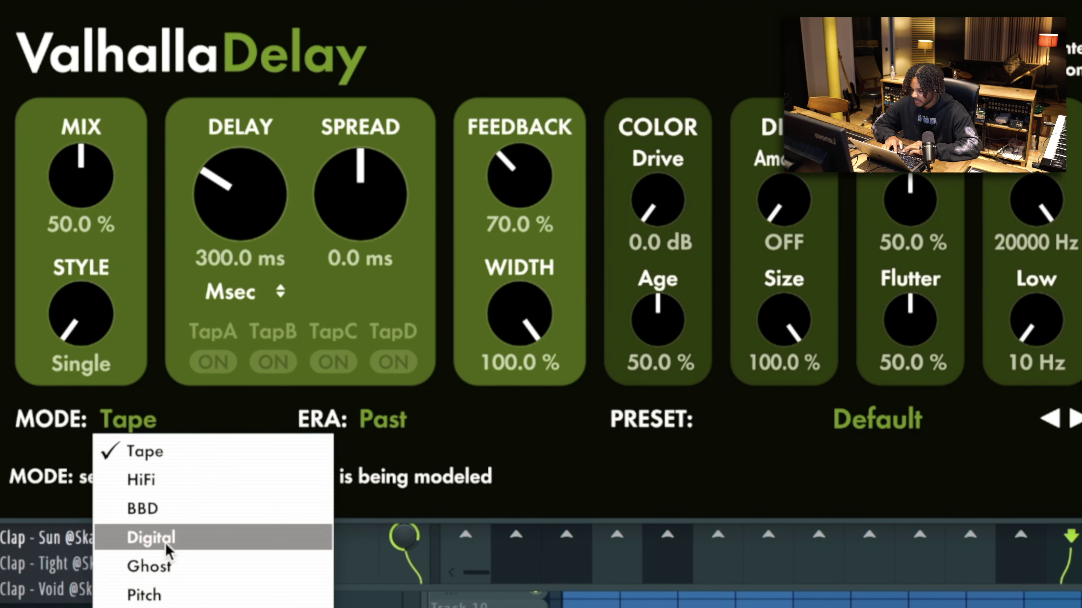
{"action": "left_click", "coordinate": [145, 607]}
{"action": "left_click_drag", "start_coordinate": [93, 309], "coordinate": [104, 89]}
{"action": "left_click_drag", "start_coordinate": [88, 196], "coordinate": [89, 283]}
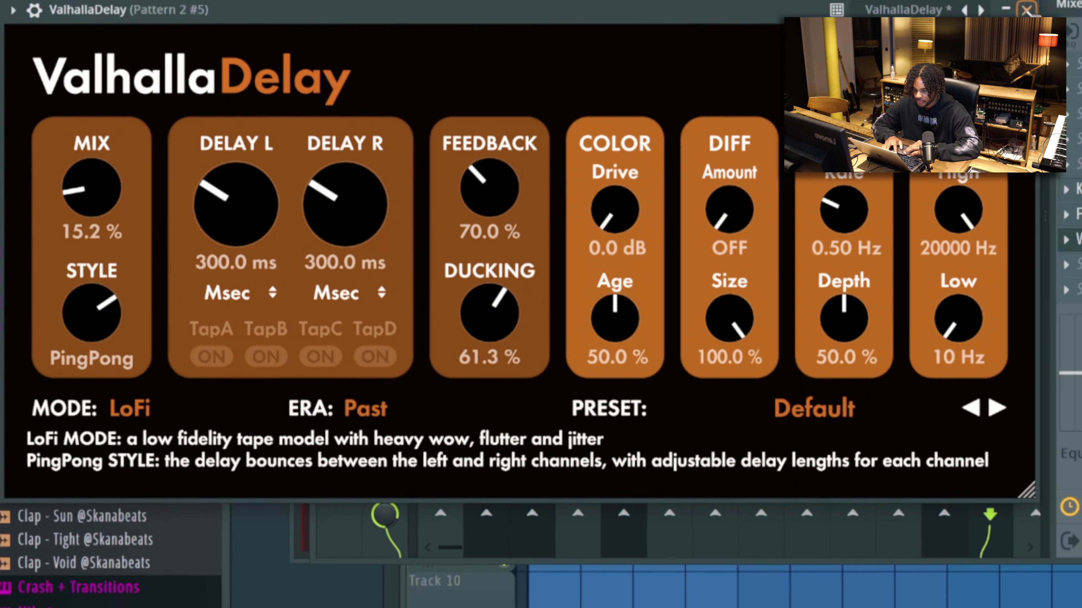
{"action": "key", "text": "Escape"}
{"action": "key", "text": "Escape"}
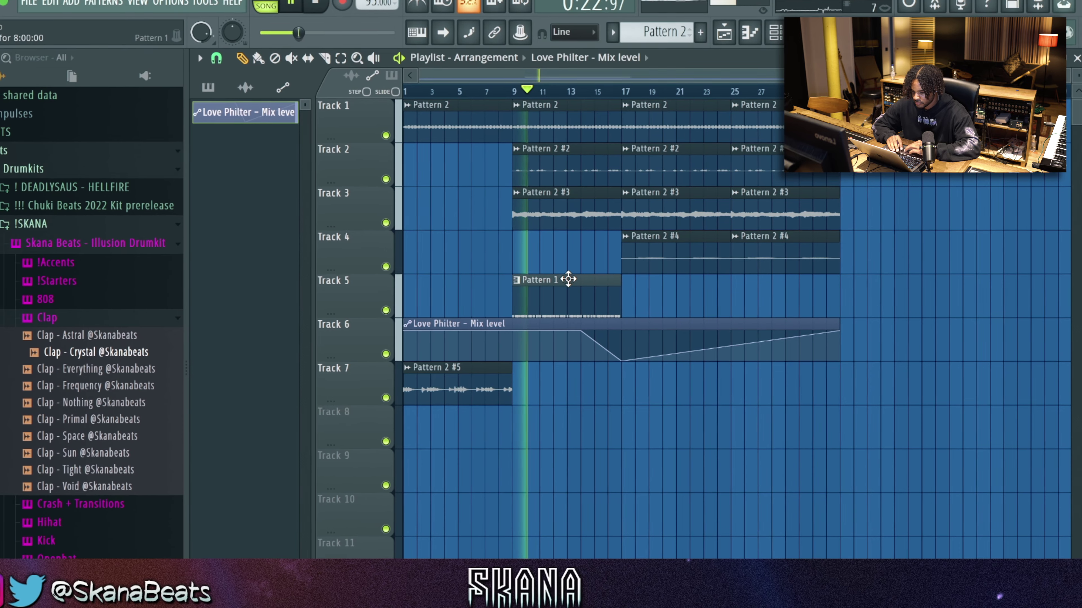
Delete the Pattern 1 clip on Track 5 and duplicate the Pattern 2 #5 audio clip four times along its track.
{"action": "scroll", "coordinate": [588, 292], "scroll_direction": "up", "scroll_amount": 3}
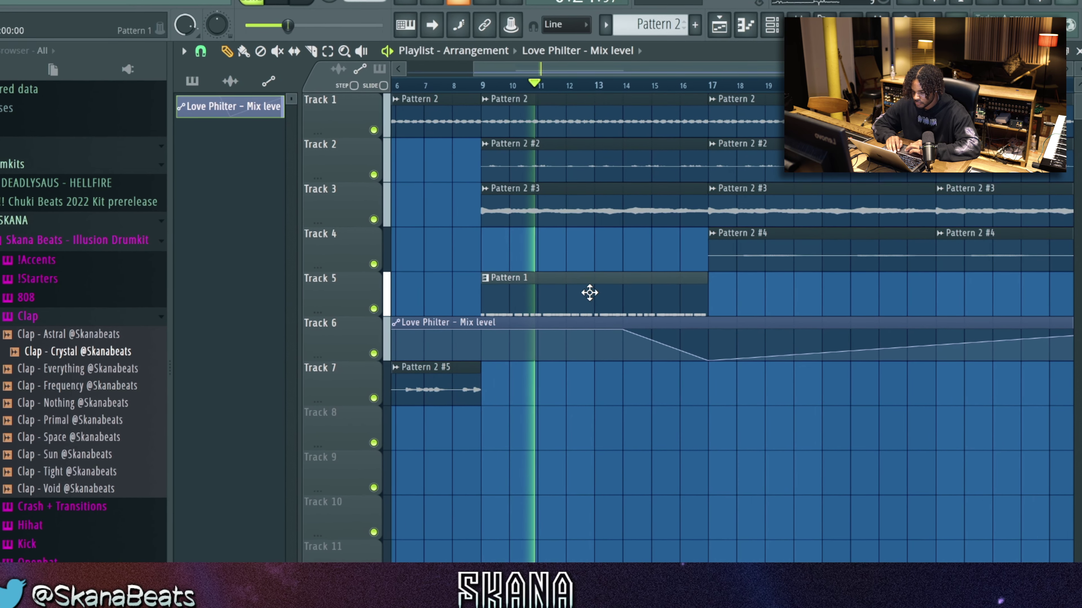
{"action": "right_click", "coordinate": [596, 286]}
{"action": "scroll", "coordinate": [536, 151], "scroll_direction": "down", "scroll_amount": 1}
{"action": "left_click", "coordinate": [439, 400], "text": "ctrl"}
{"action": "key", "text": "ctrl+b"}
{"action": "key", "text": "ctrl+b"}
{"action": "key", "text": "ctrl+b"}
{"action": "key", "text": "ctrl+b"}
Move the whole row of Pattern 2 #5 clips up to Track 5.
{"action": "left_click", "coordinate": [519, 501], "text": "ctrl"}
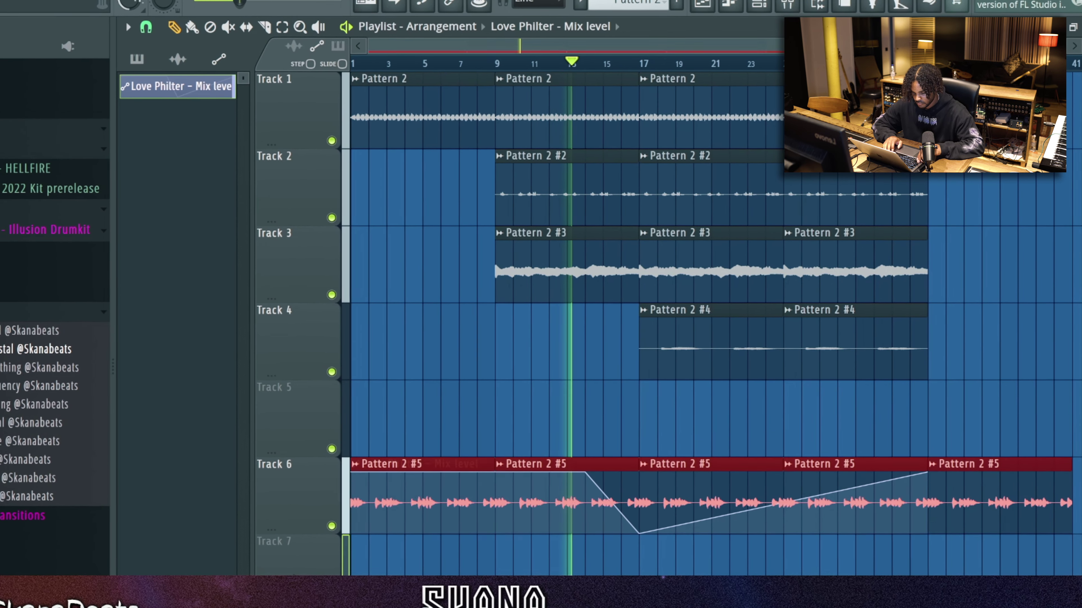
{"action": "key", "text": "shift+Up"}
{"action": "left_click", "coordinate": [521, 553], "text": "ctrl"}
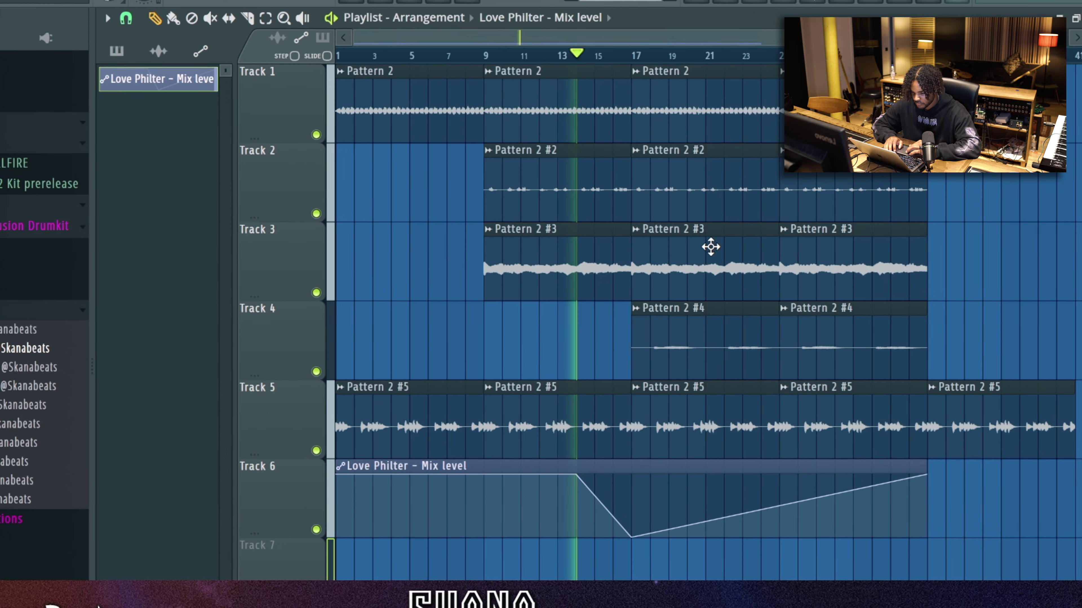
Delete the Pattern 2 #3 clip at bar 17 and place Pattern 1 clips at bars 17 and 25 on Track 7.
{"action": "right_click", "coordinate": [711, 247]}
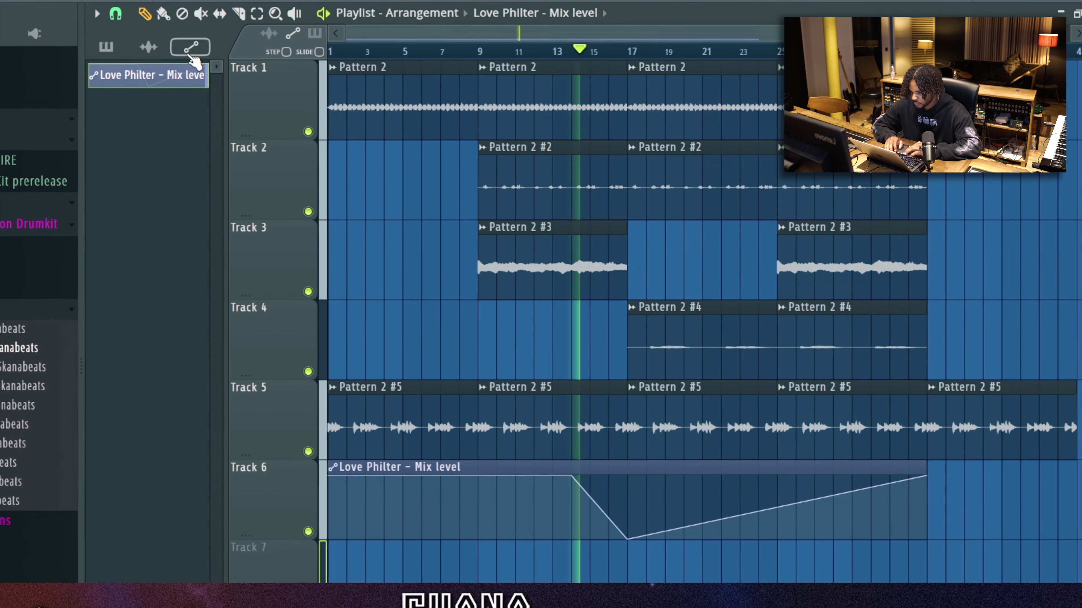
{"action": "left_click", "coordinate": [107, 47]}
{"action": "left_click", "coordinate": [141, 69]}
{"action": "left_click", "coordinate": [625, 573]}
{"action": "left_click", "coordinate": [777, 576]}
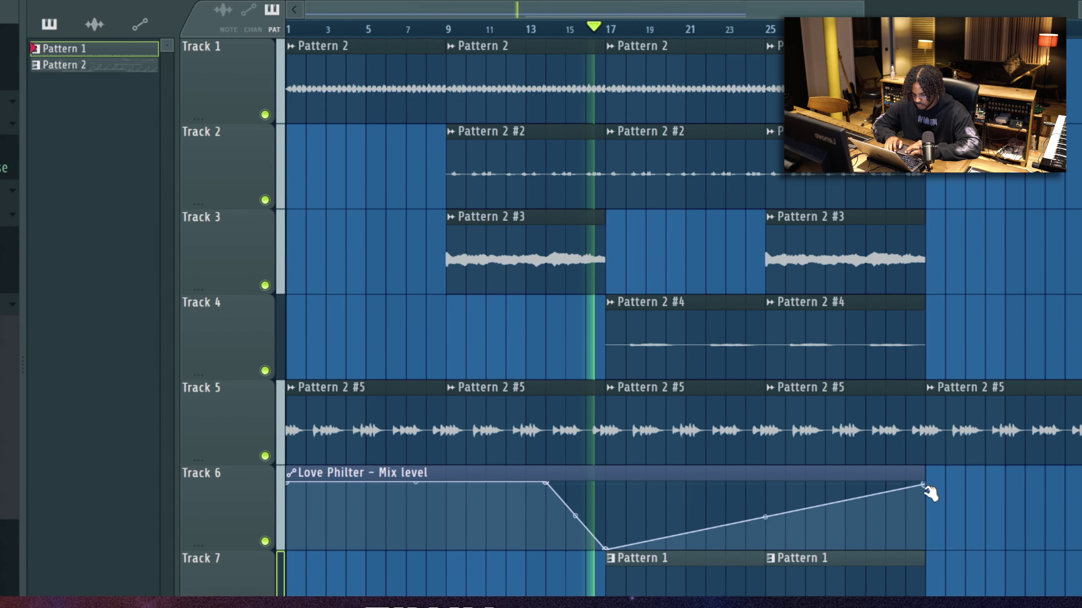
Lower the Love Philter mix level automation's end point to the minimum and delete the Pattern 2 #2 clip at bar 9.
{"action": "left_click_drag", "start_coordinate": [925, 486], "coordinate": [918, 557]}
{"action": "right_click", "coordinate": [583, 182]}
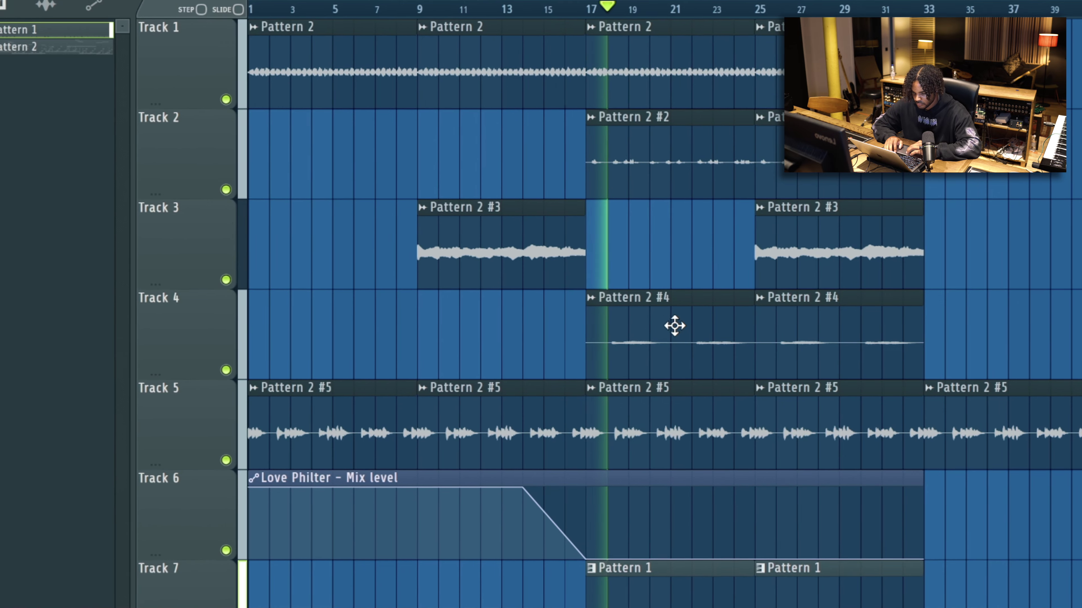
Delete the Pattern 2 #3 clip at bar 25 and place the Deep House FX - 2 sample at bar 17 on Track 9.
{"action": "right_click", "coordinate": [778, 275]}
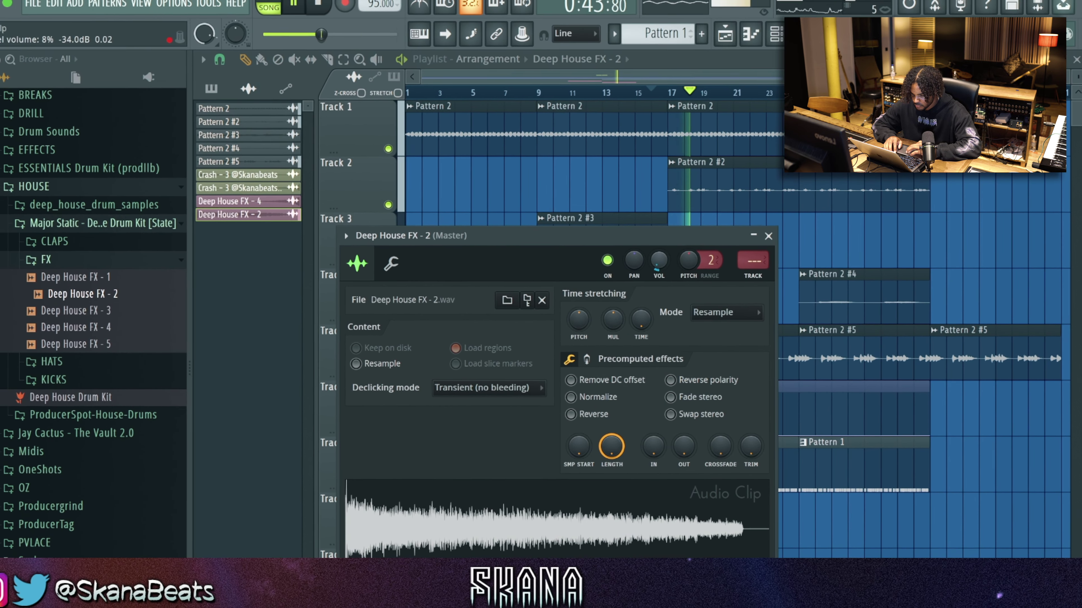
{"action": "left_click_drag", "start_coordinate": [128, 294], "coordinate": [469, 256]}
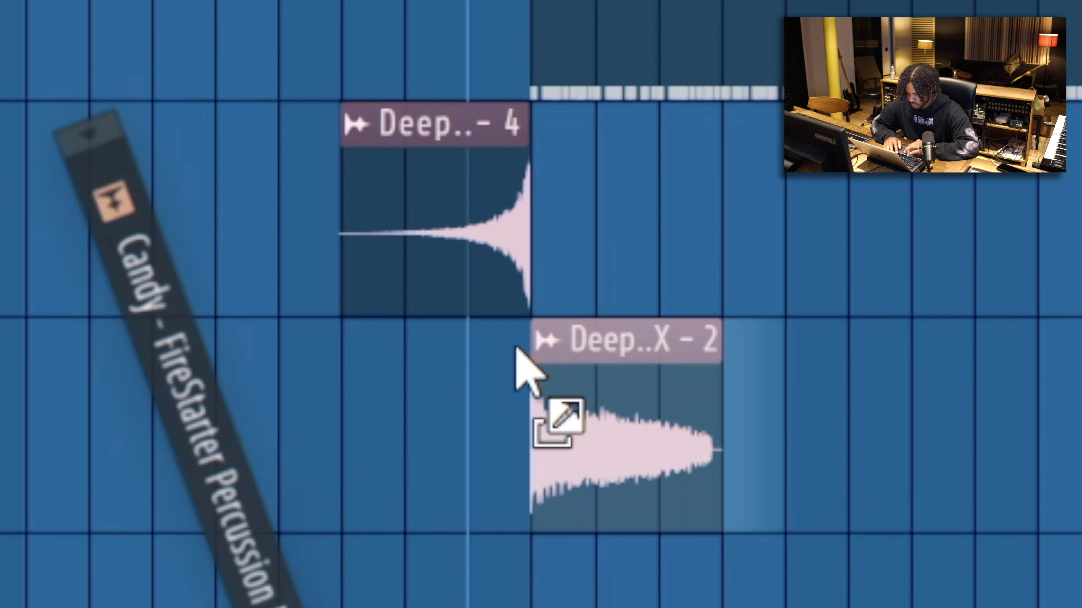
{"action": "left_click_drag", "start_coordinate": [515, 347], "coordinate": [549, 360]}
Open the Candy - FireStarter Percussion Loop (105) clip's settings and adjust its time stretching.
{"action": "double_click", "coordinate": [611, 363]}
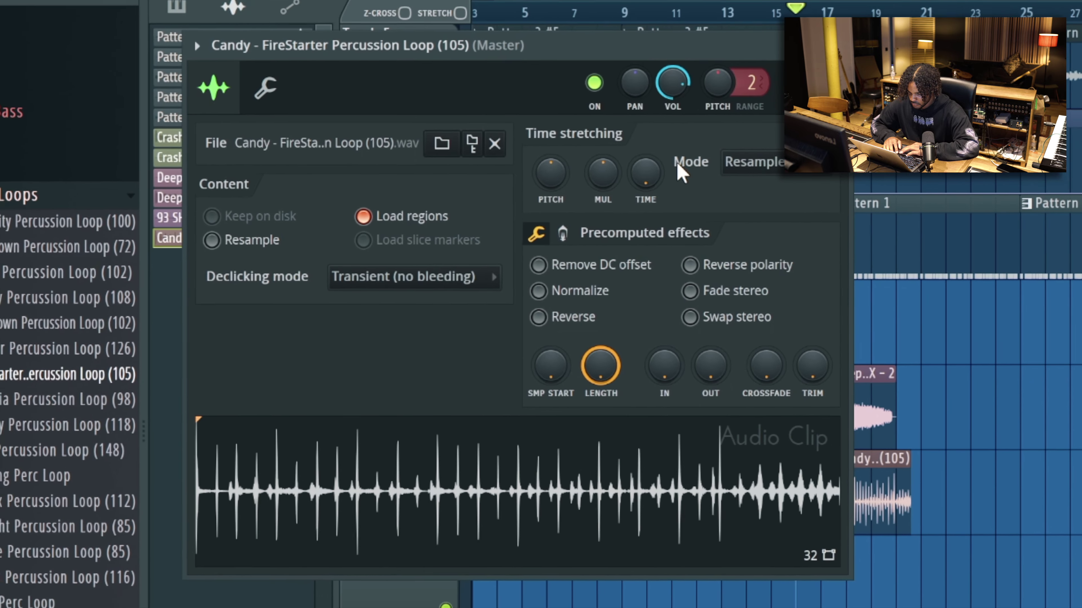
{"action": "right_click", "coordinate": [646, 167]}
{"action": "left_click", "coordinate": [701, 376]}
{"action": "key", "text": "Escape"}
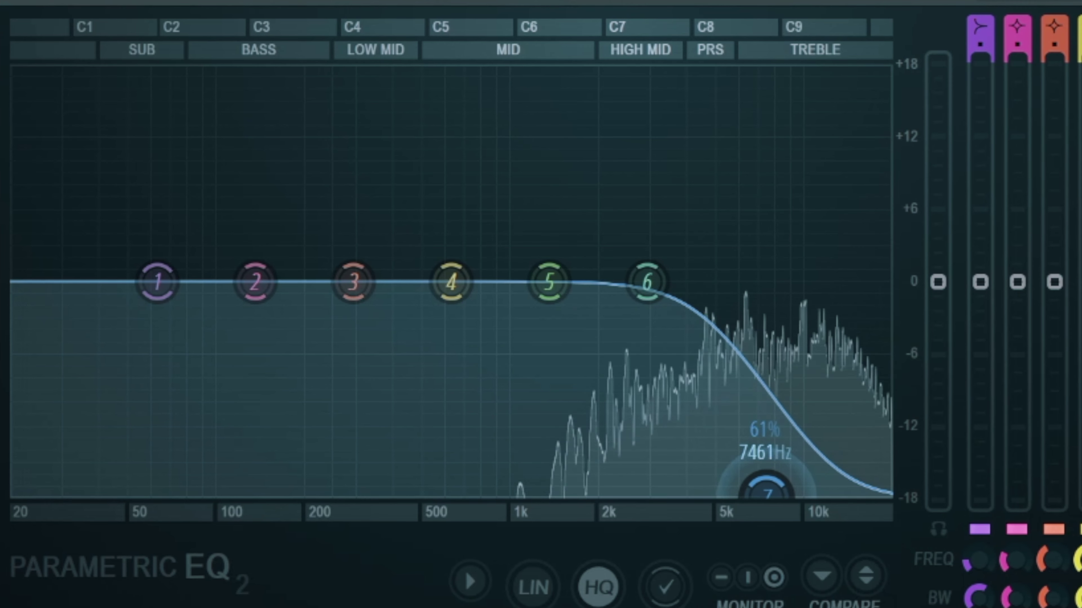
Lower the band 7 high cut and shape a low cut with band 1 in Parametric EQ 2, and trigger Magic in the percussion loop's SuperVHS.
{"action": "left_click_drag", "start_coordinate": [765, 490], "coordinate": [736, 492]}
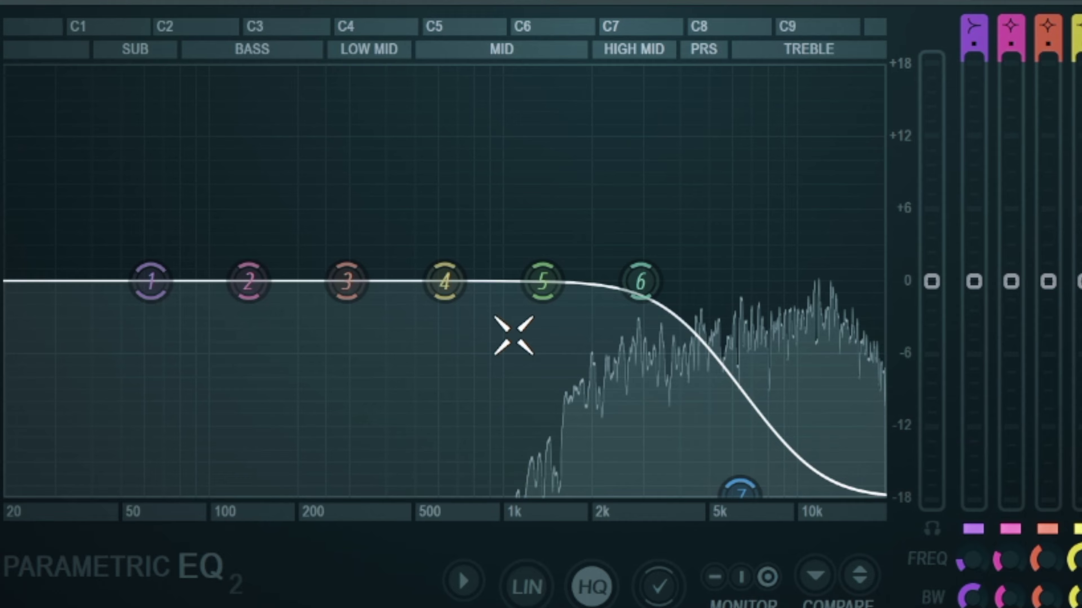
{"action": "left_click_drag", "start_coordinate": [162, 282], "coordinate": [372, 497]}
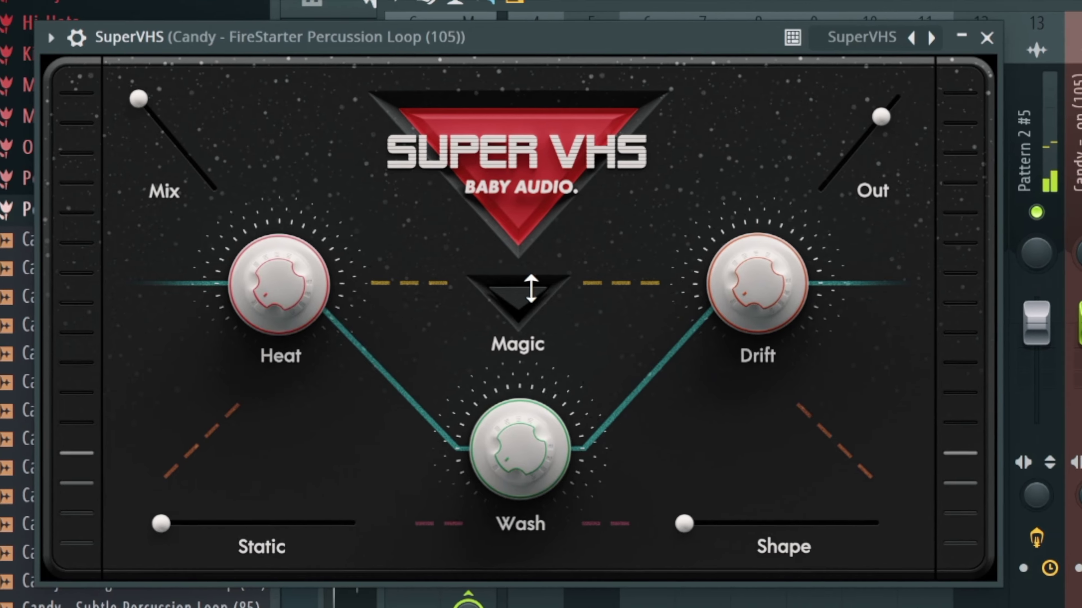
{"action": "left_click", "coordinate": [511, 285]}
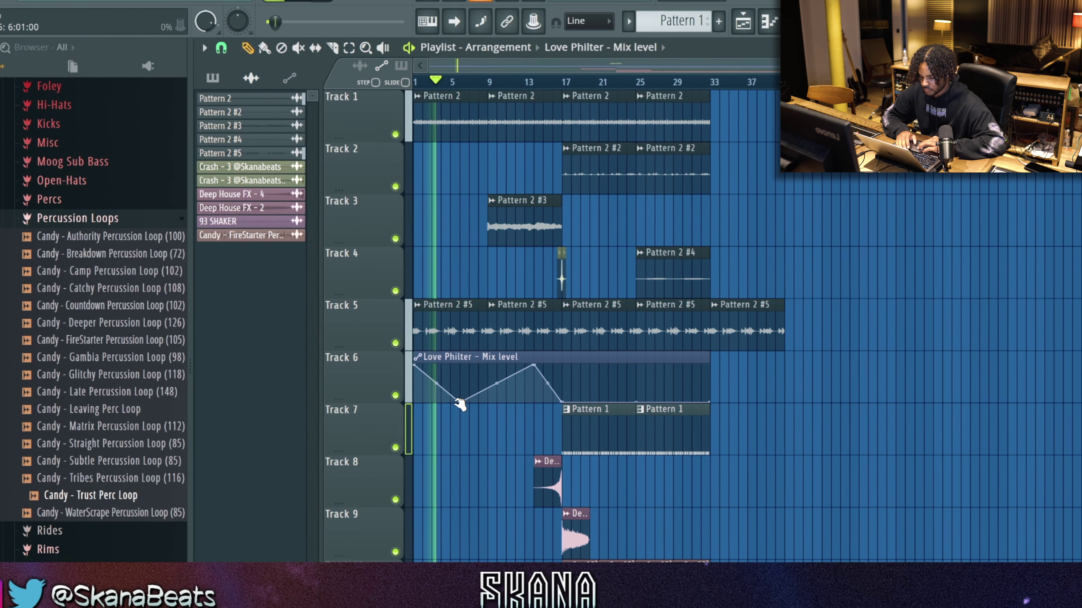
Shape the Love Philter mix level automation on Track 6 into repeated holds at maximum with curved drops to minimum at bars 5, 7 and 9.
{"action": "left_click_drag", "start_coordinate": [426, 381], "coordinate": [426, 364]}
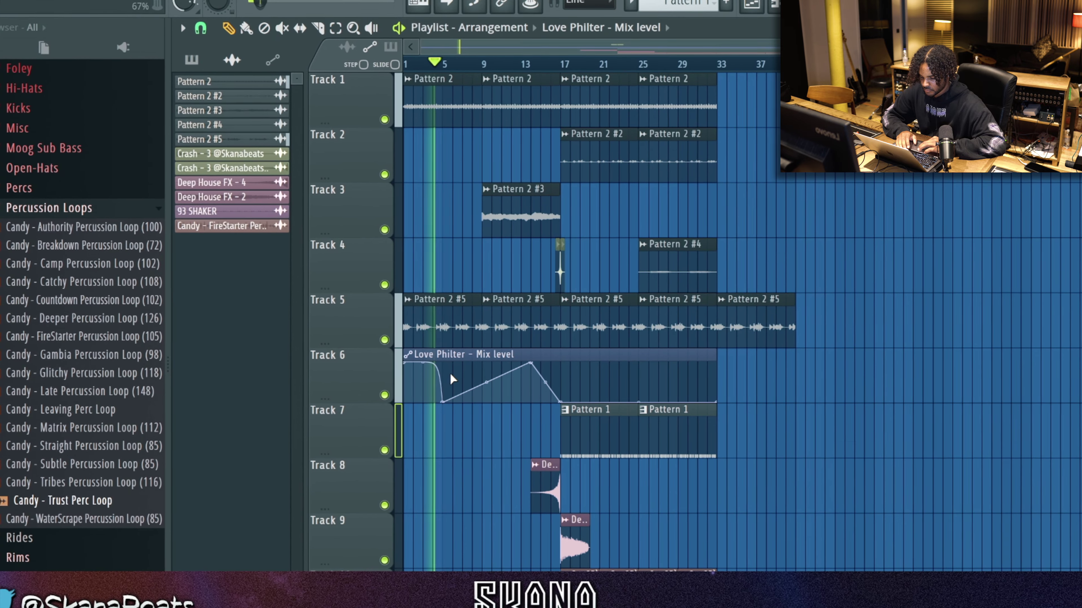
{"action": "right_click", "coordinate": [448, 368]}
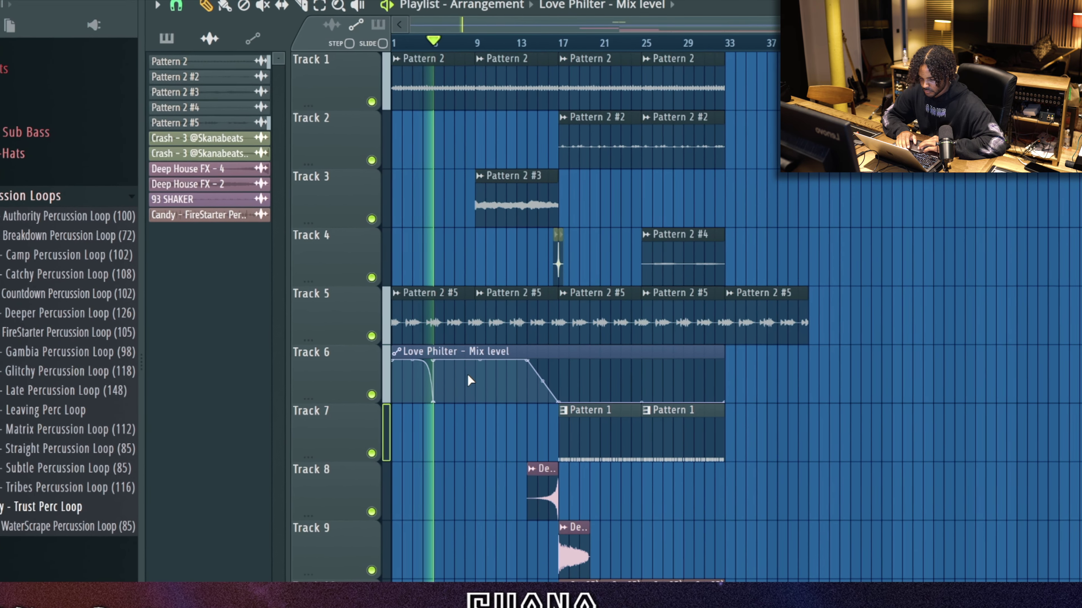
{"action": "right_click", "coordinate": [447, 380]}
{"action": "left_click_drag", "start_coordinate": [446, 384], "coordinate": [447, 331]}
{"action": "right_click", "coordinate": [448, 370]}
{"action": "right_click", "coordinate": [455, 375]}
{"action": "left_click_drag", "start_coordinate": [455, 375], "coordinate": [455, 448]}
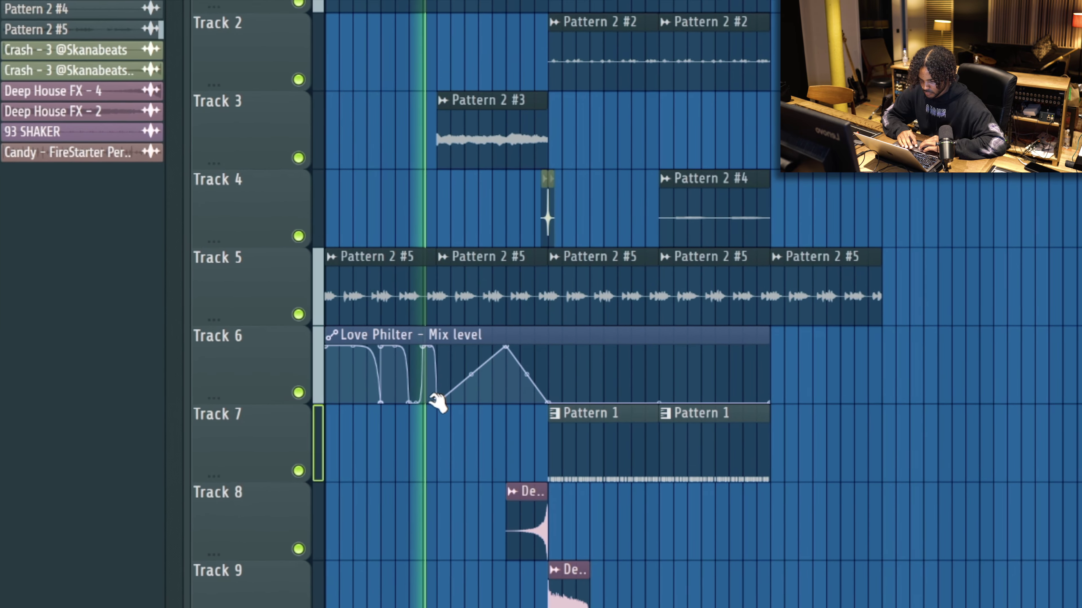
Move the automation's upper point at bar 8 back to bar 7 and add a curved rise from the minimum up to bar 11.
{"action": "scroll", "coordinate": [378, 374], "scroll_direction": "up", "scroll_amount": 3}
{"action": "left_click_drag", "start_coordinate": [470, 344], "coordinate": [435, 344]}
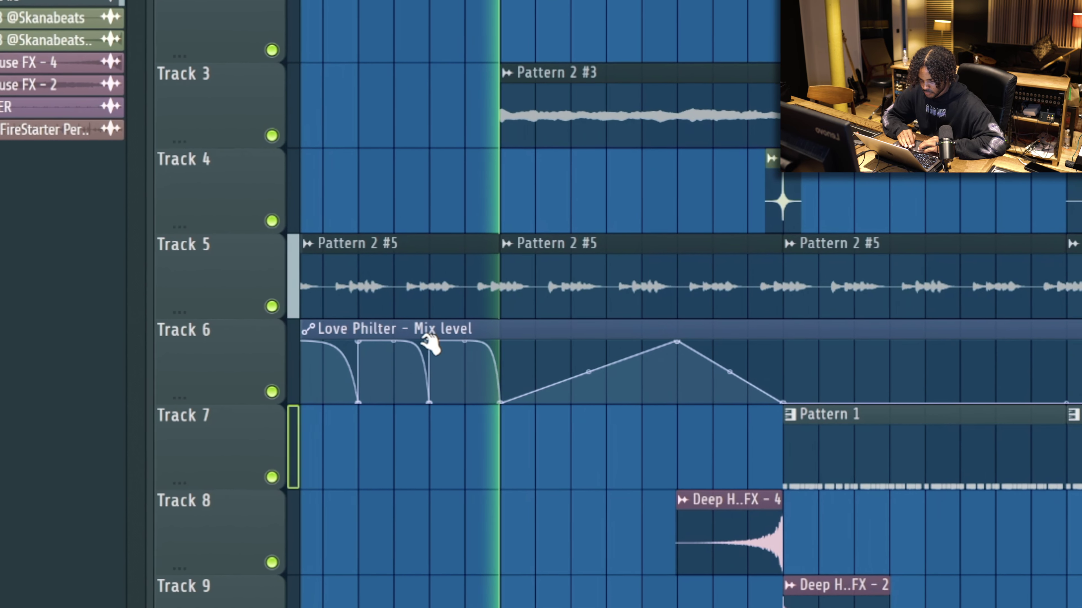
{"action": "scroll", "coordinate": [447, 429], "scroll_direction": "left", "scroll_amount": 2}
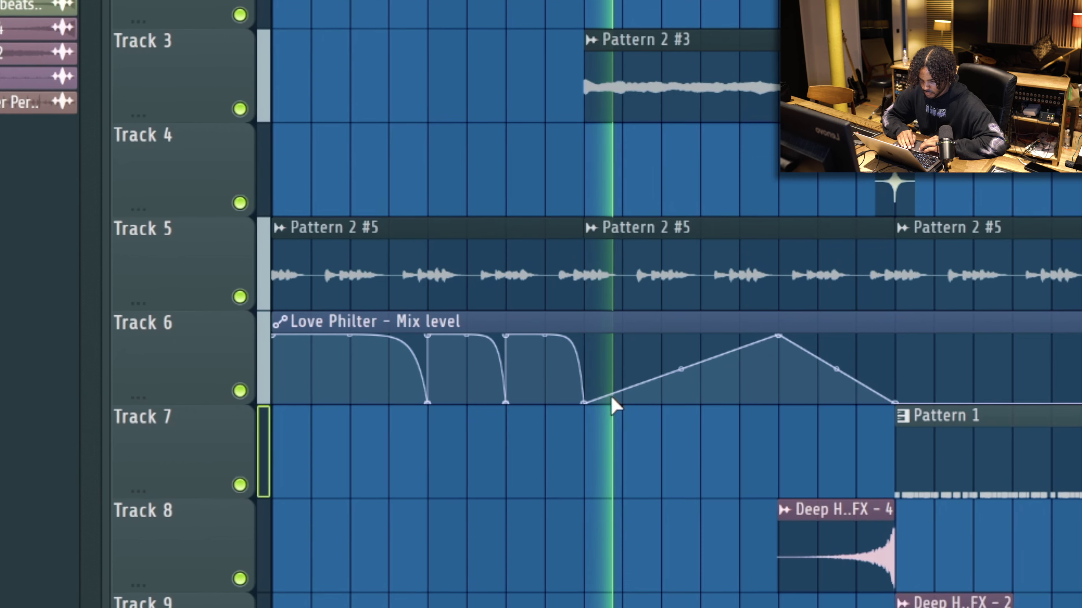
{"action": "left_click_drag", "start_coordinate": [680, 350], "coordinate": [674, 328]}
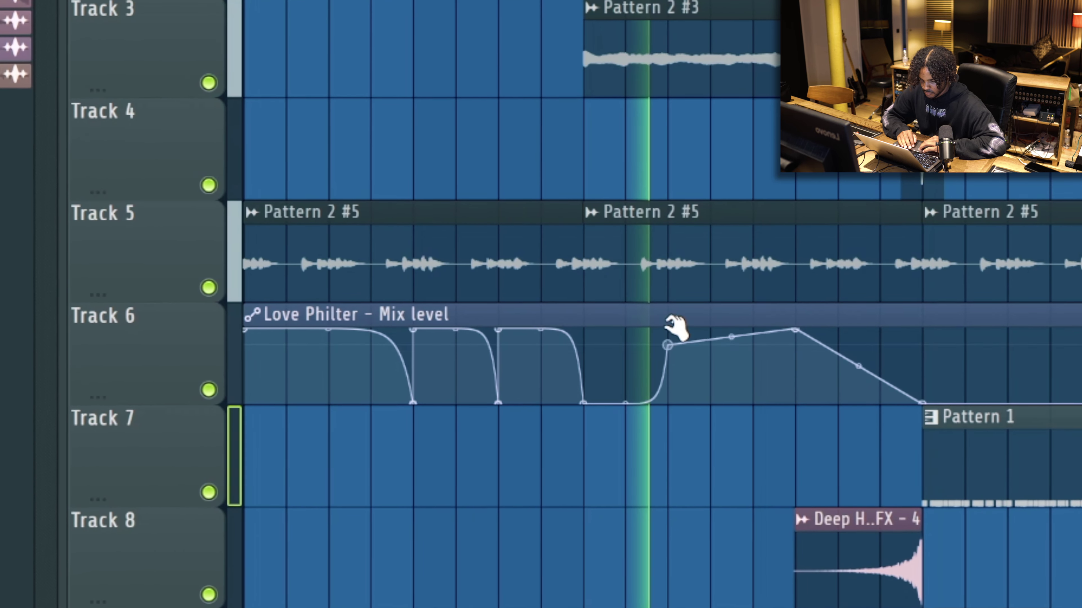